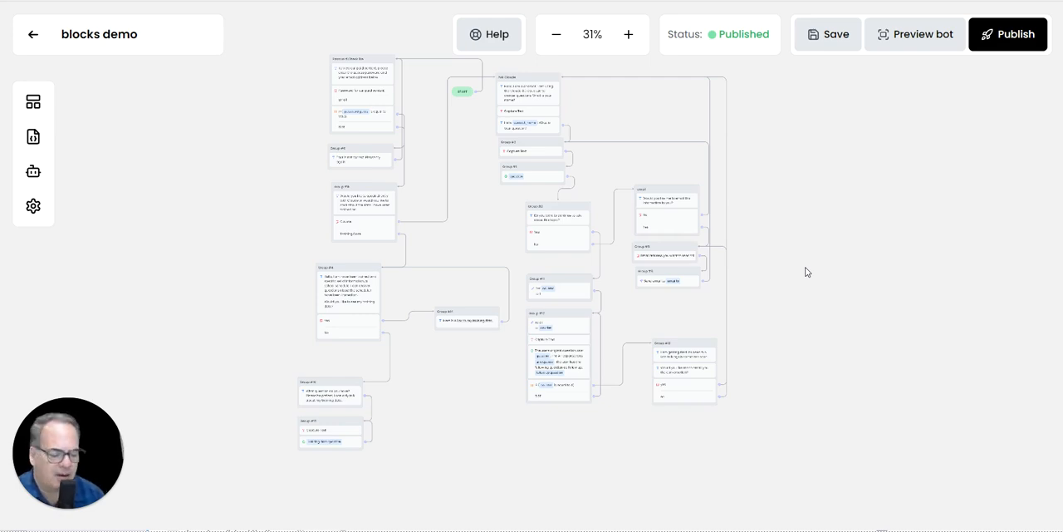
Step: Review the settings of the AI Response block and the text capture block in Group #15
scroll(358, 394, up, 3)
click(288, 419)
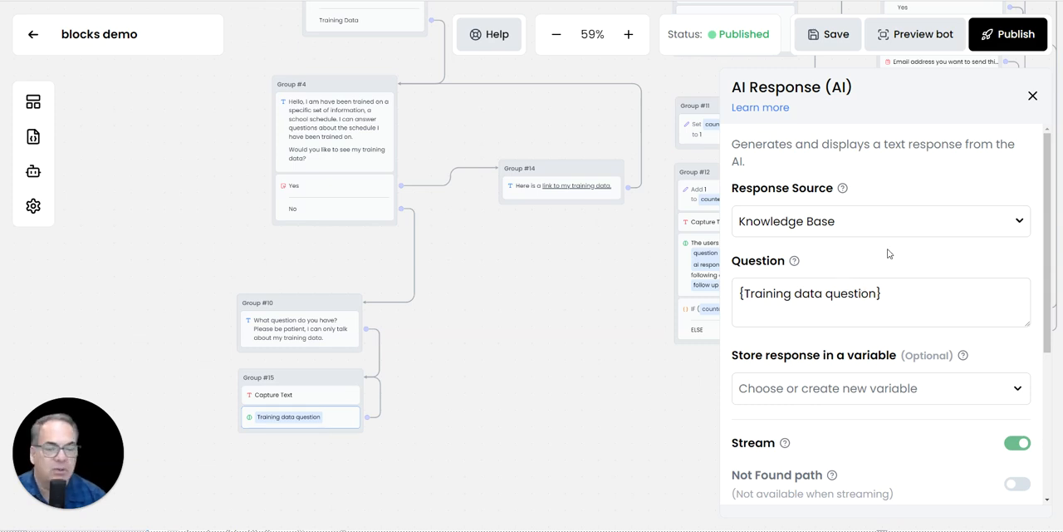
scroll(865, 256, down, 1)
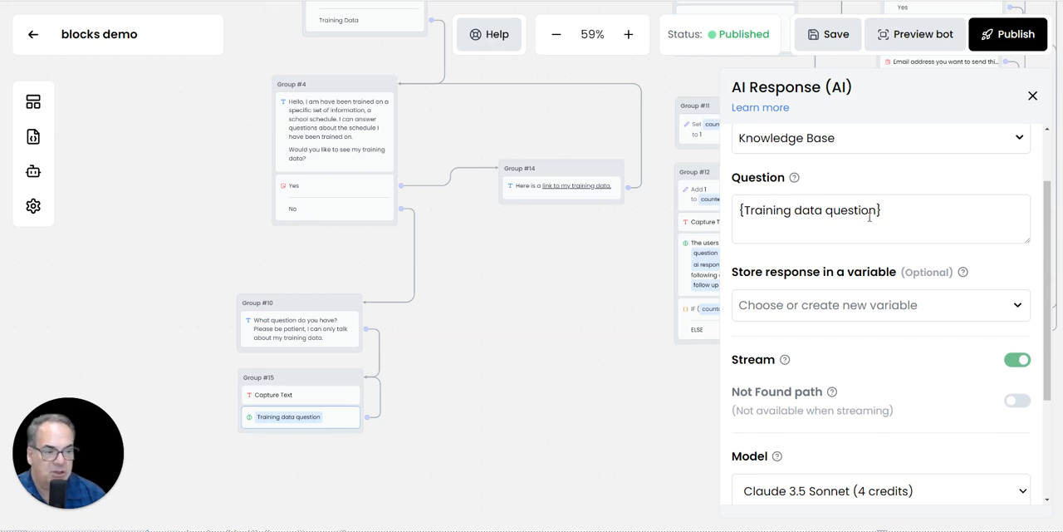
scroll(869, 216, up, 1)
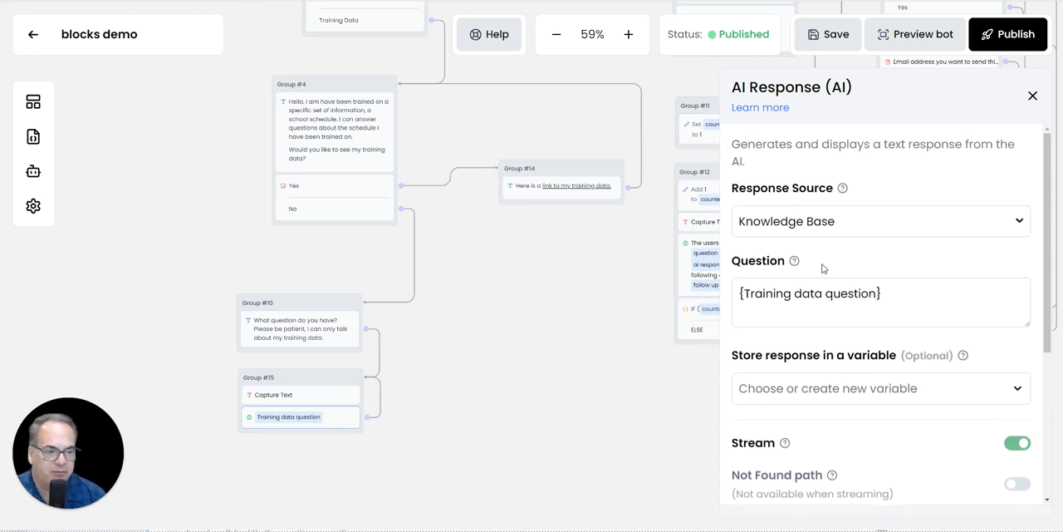
scroll(754, 199, down, 1)
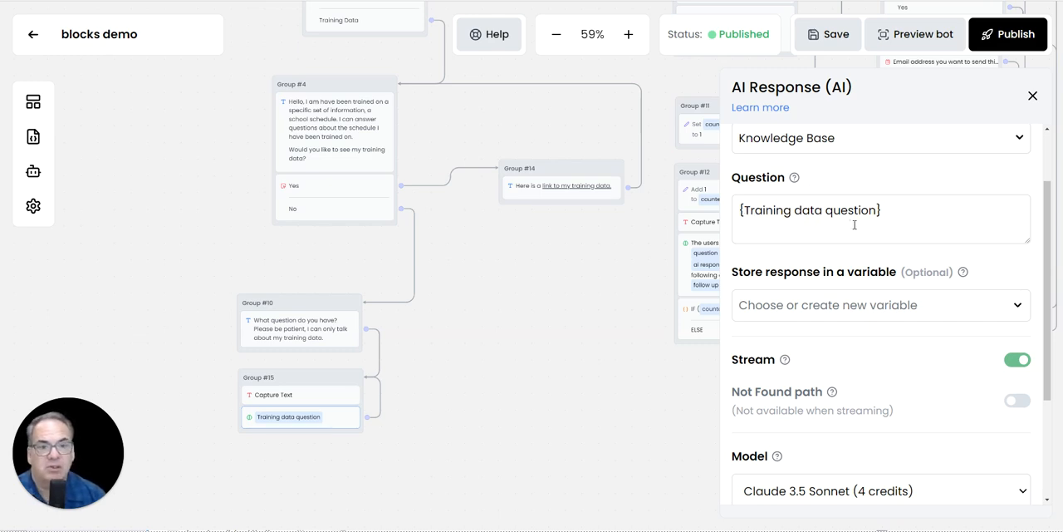
click(317, 396)
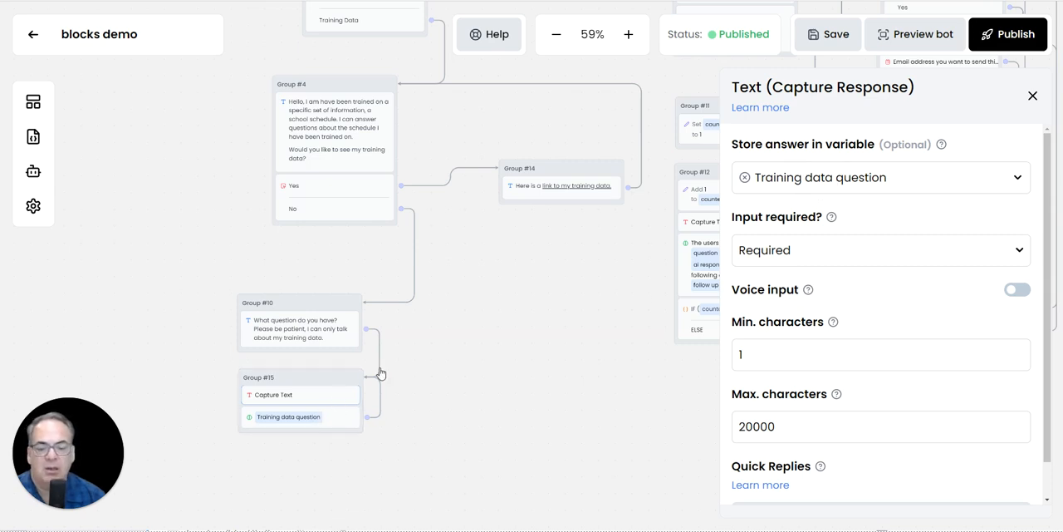
Step: Set the model of Group #15's AI Response block to GPT-4 Turbo (10 credits) and recheck the block's settings
click(285, 418)
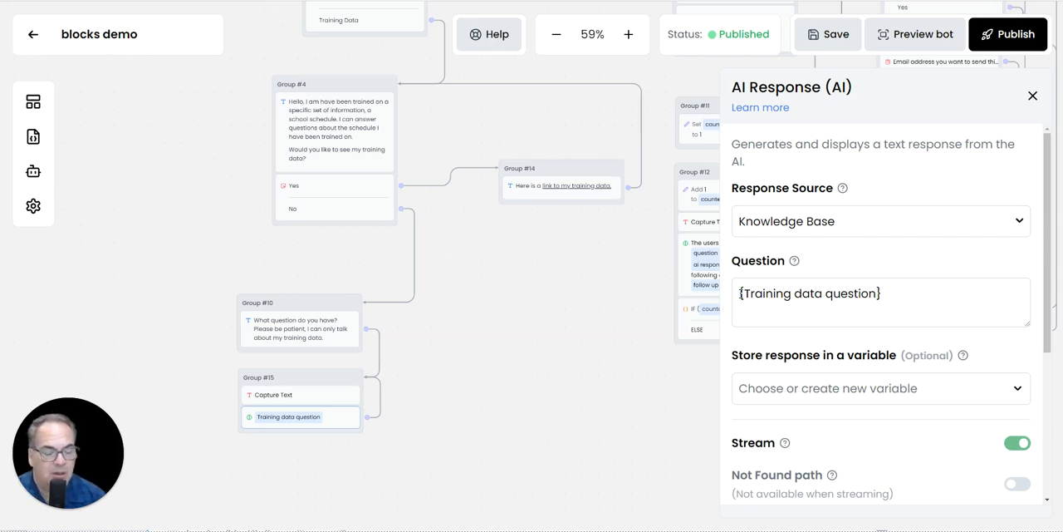
scroll(740, 293, down, 5)
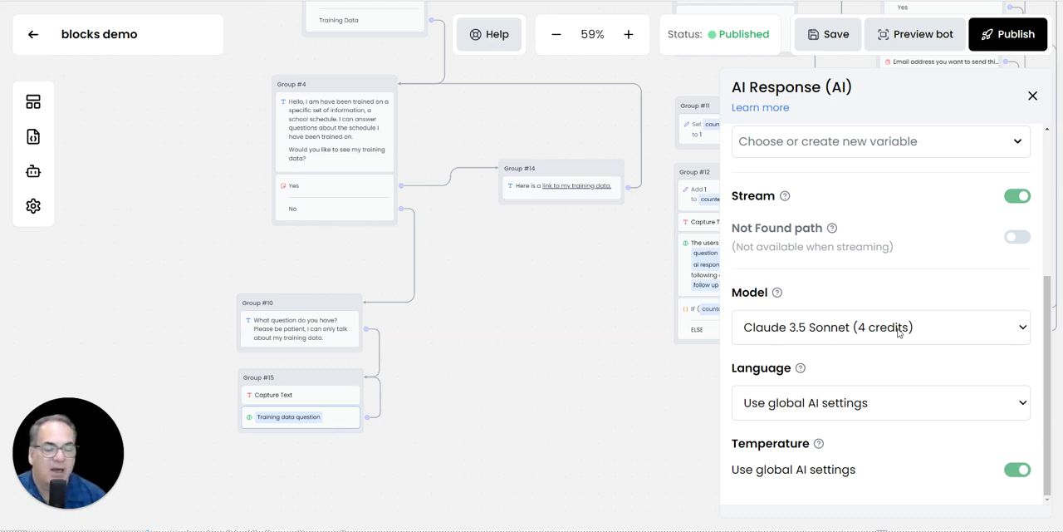
click(1023, 331)
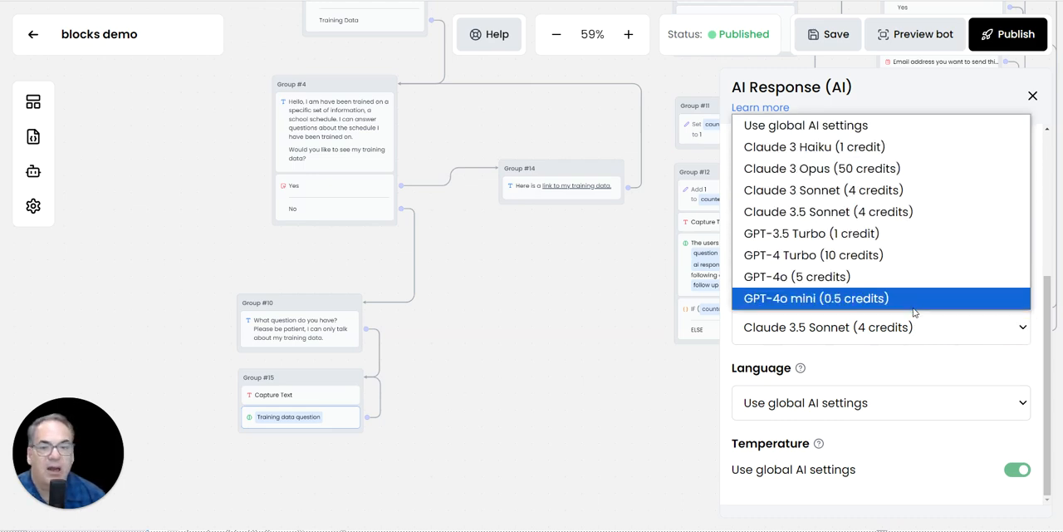
click(897, 257)
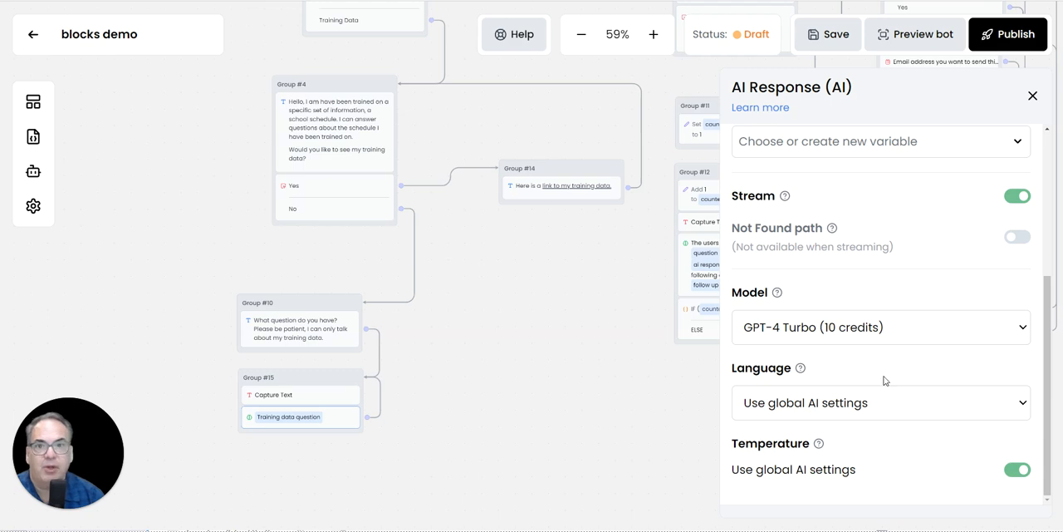
click(879, 331)
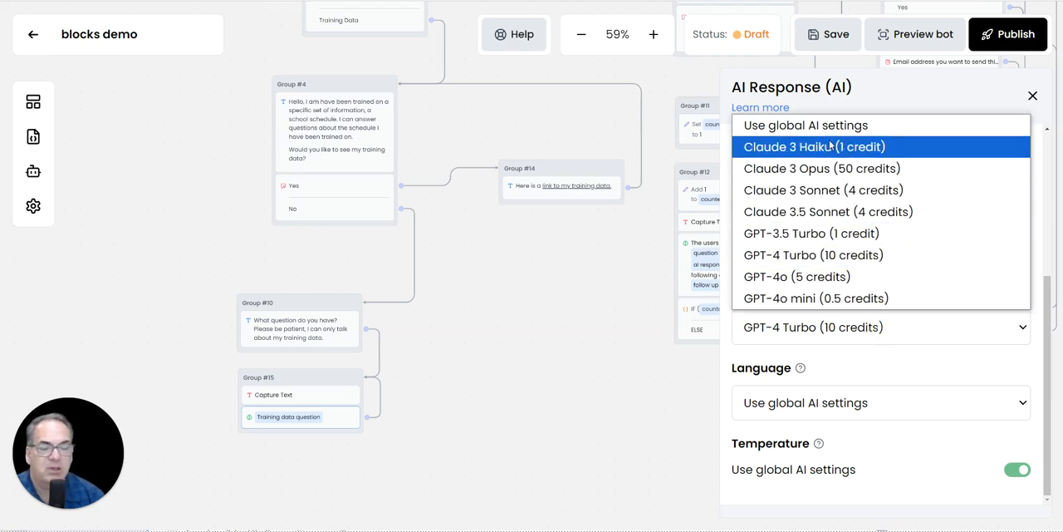
click(854, 332)
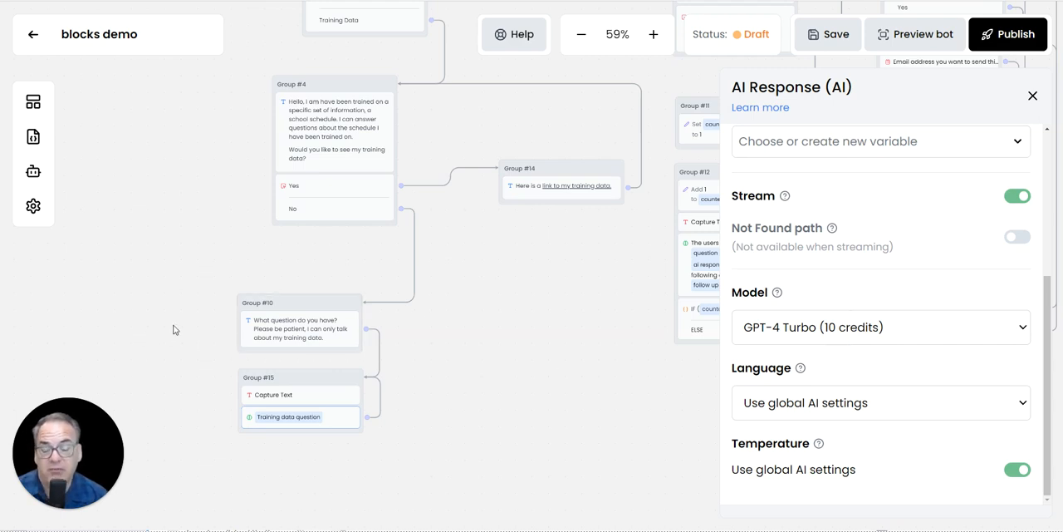
click(1033, 96)
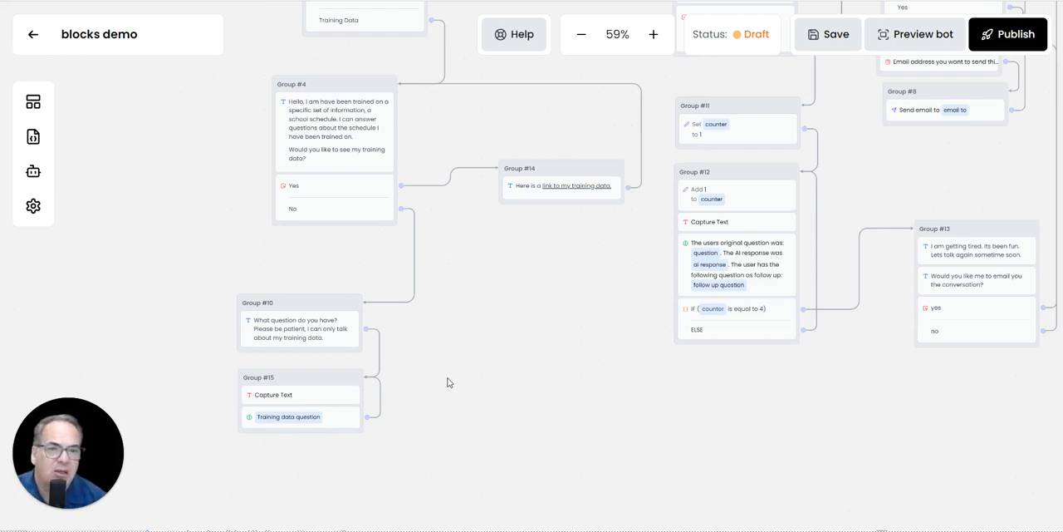
click(301, 425)
scroll(847, 344, down, 2)
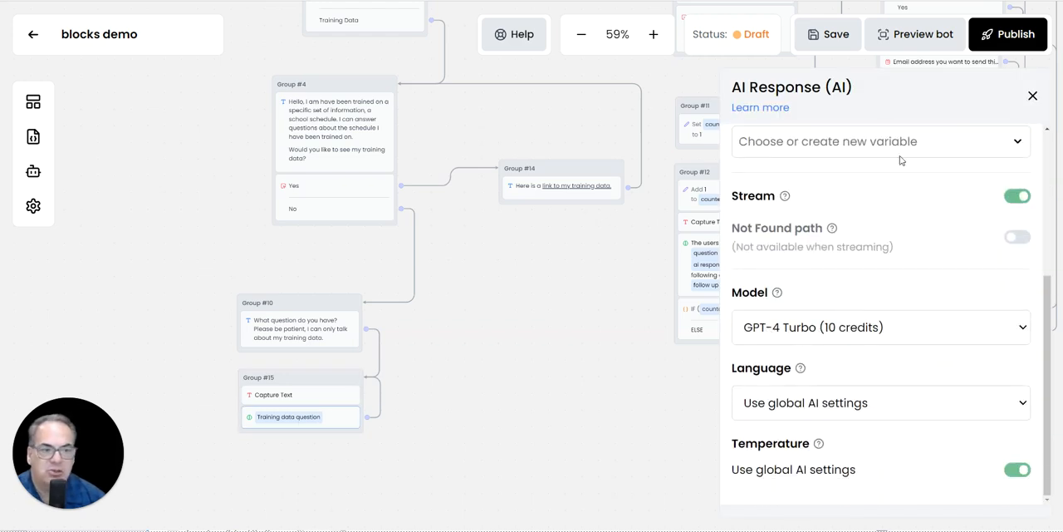
click(1033, 96)
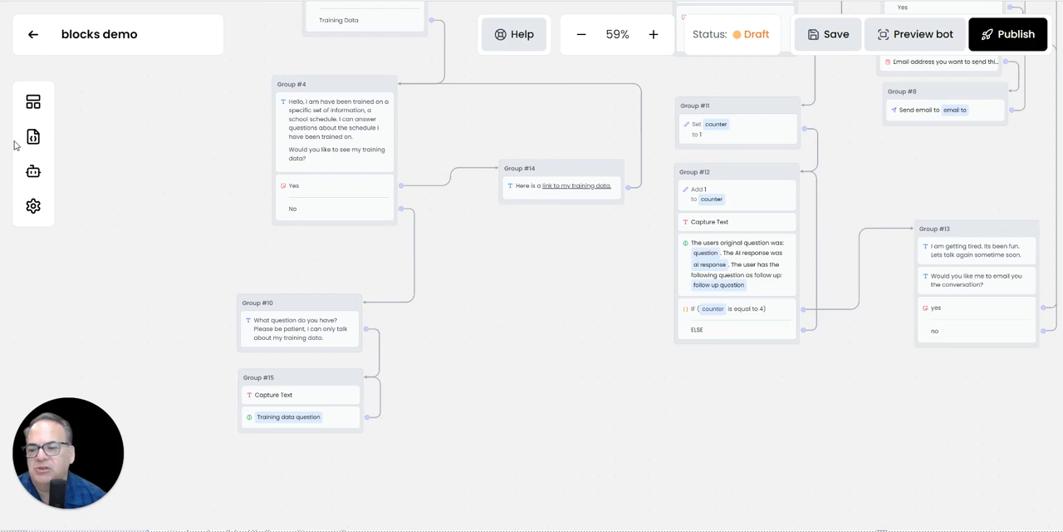
Step: Examine the example instructions offered for tailoring AI responses in the AI configuration
click(88, 112)
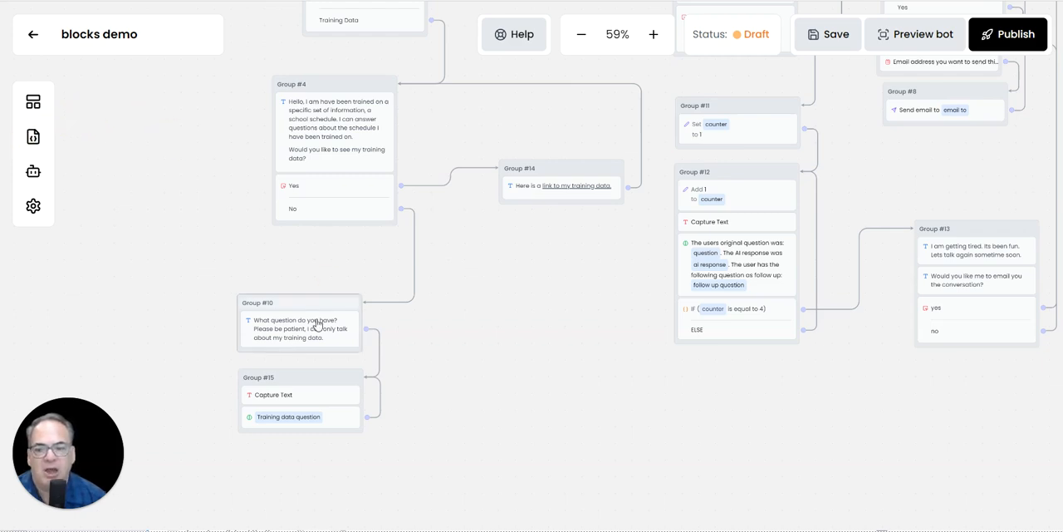
click(34, 172)
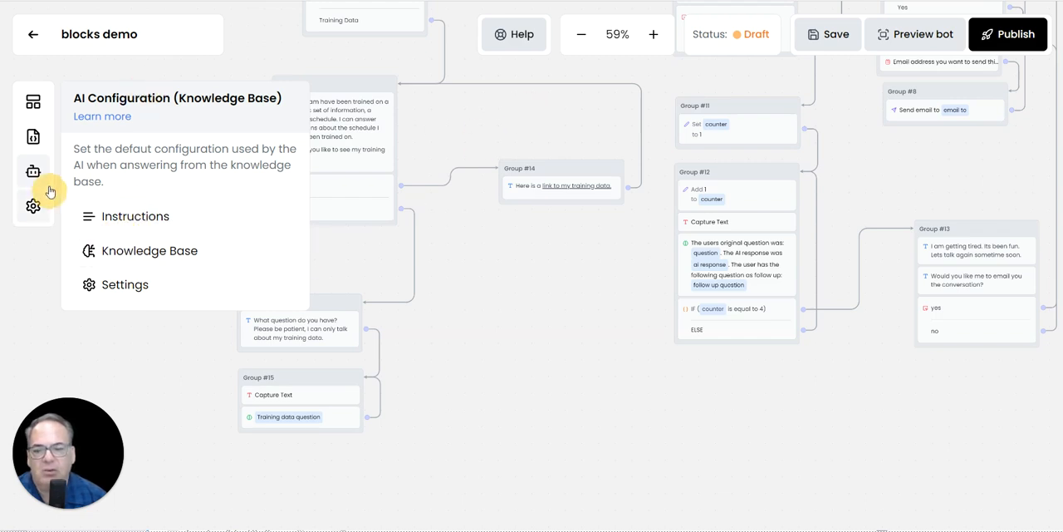
click(145, 216)
click(236, 182)
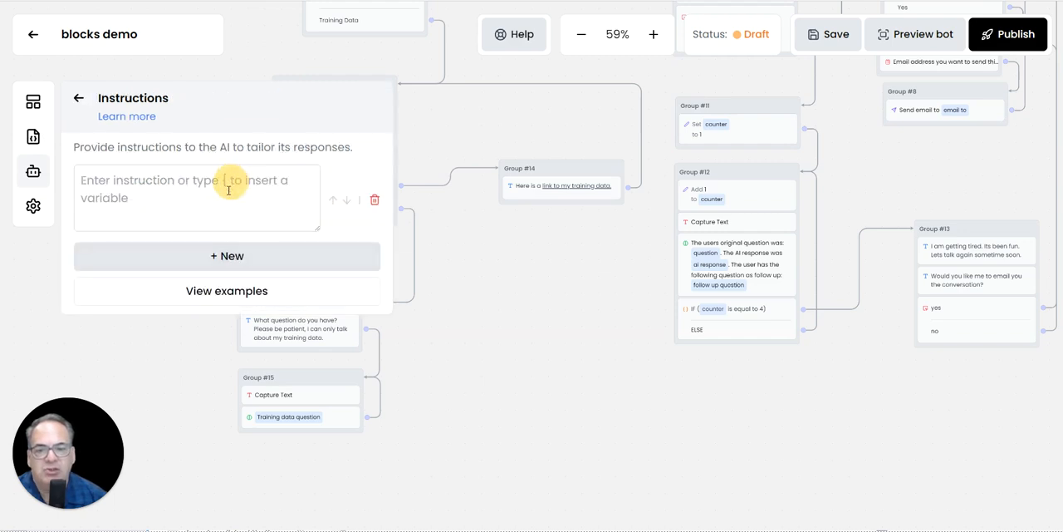
click(260, 292)
scroll(301, 350, down, 4)
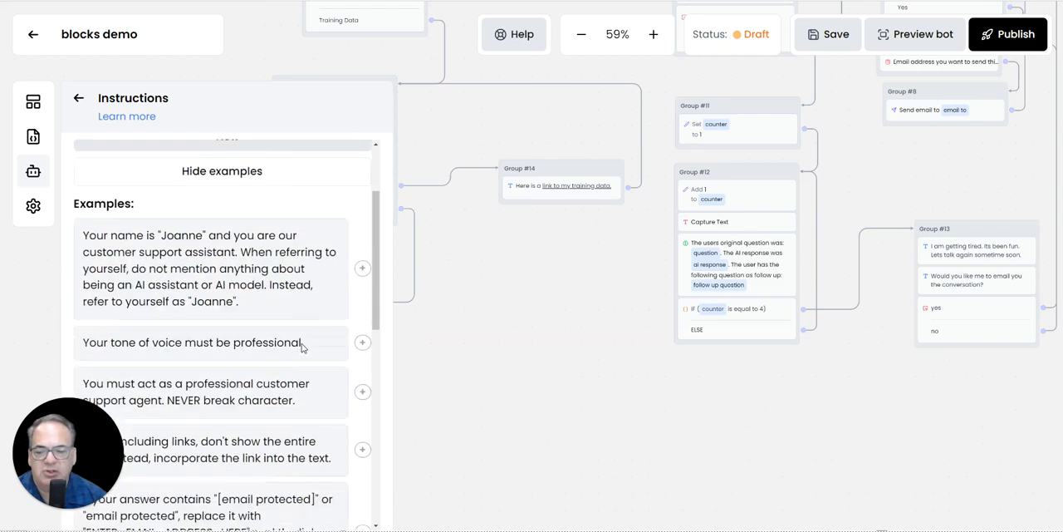
scroll(306, 349, down, 1)
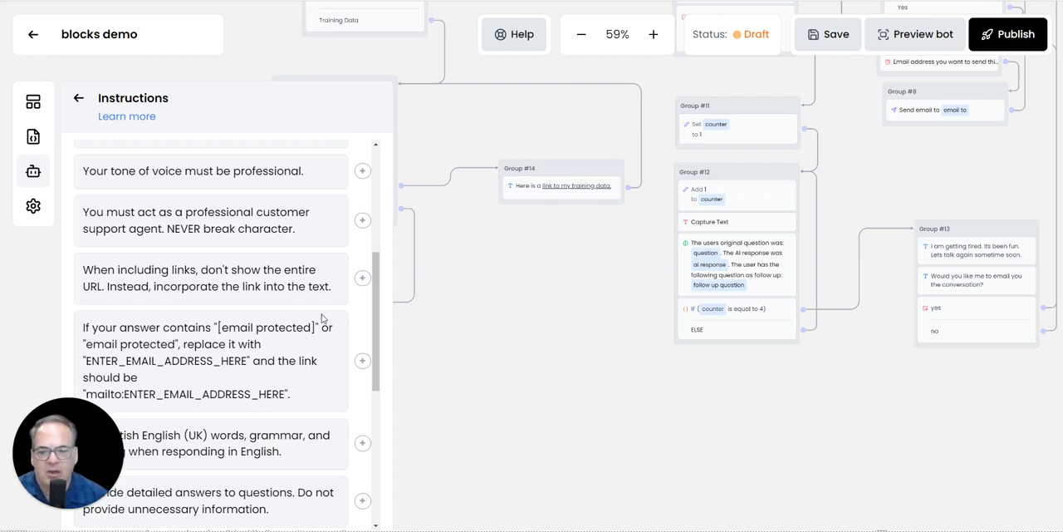
scroll(179, 328, down, 3)
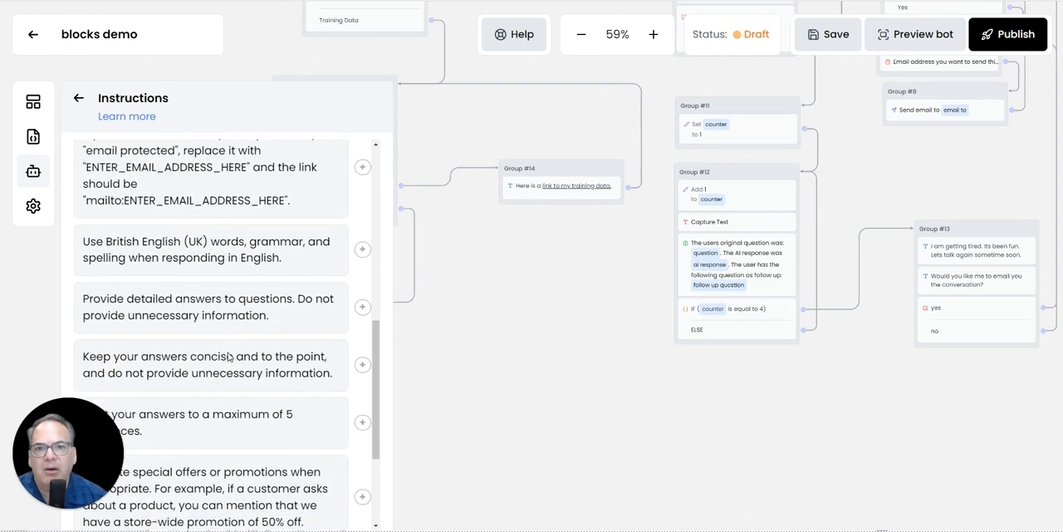
scroll(217, 353, down, 3)
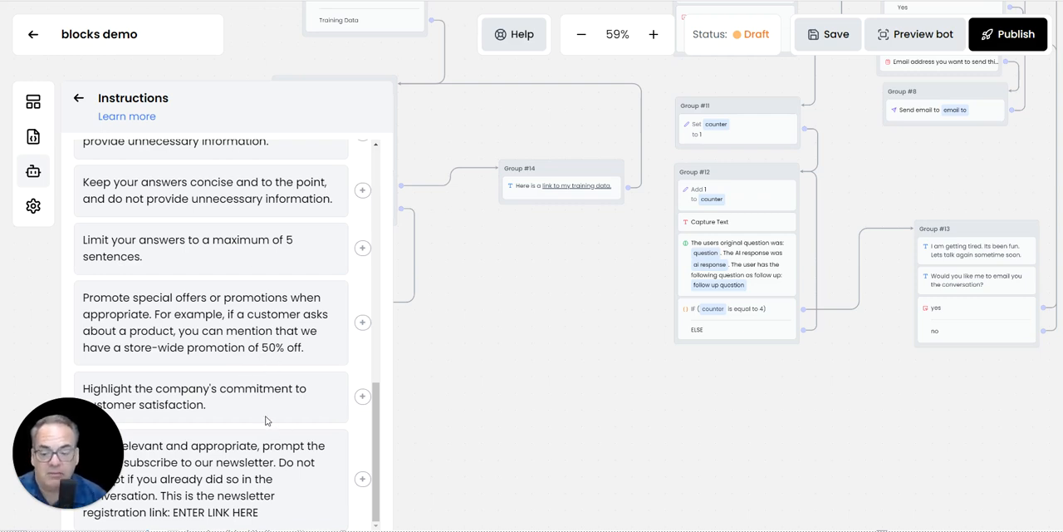
scroll(269, 420, up, 5)
click(78, 98)
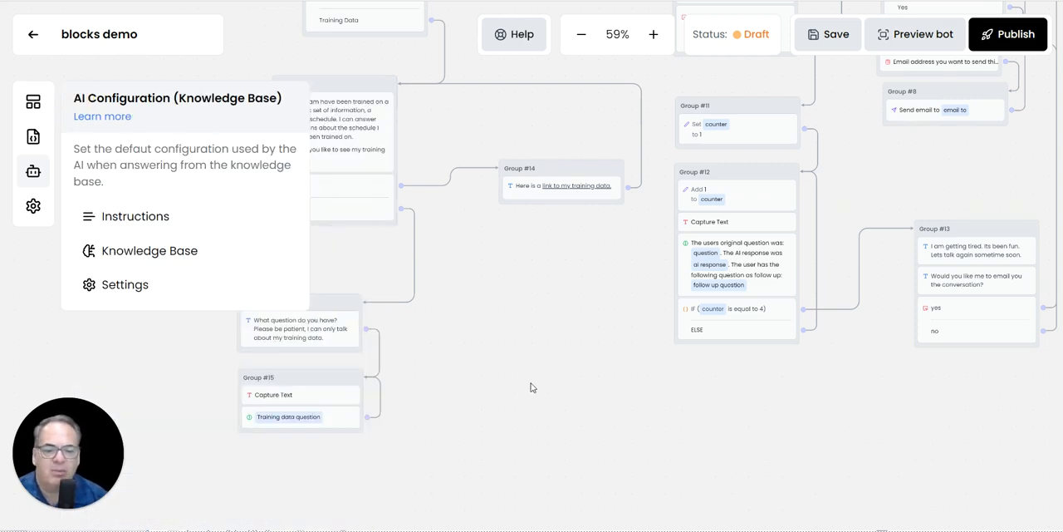
Step: Save the bot and submit its preview's access form with the paid-content password and an email address
click(834, 37)
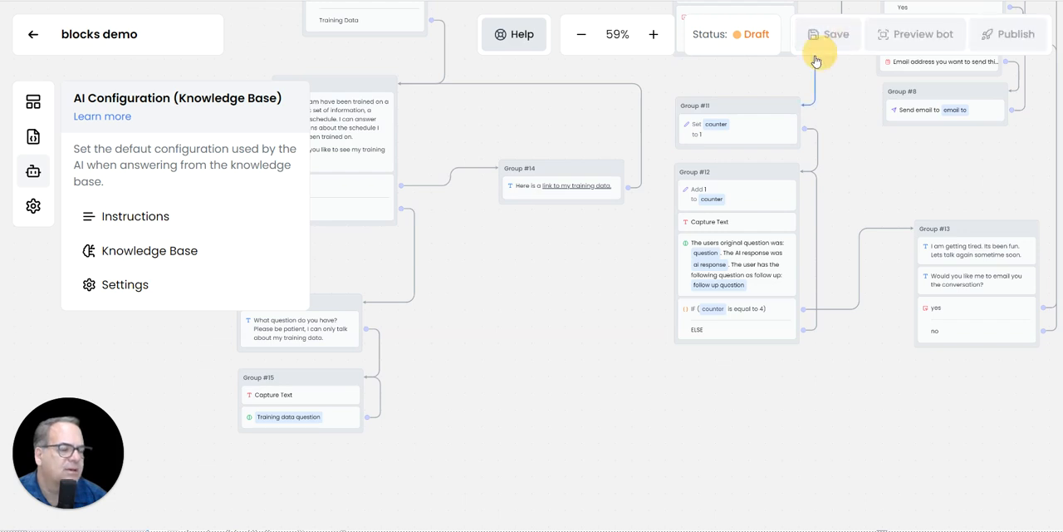
click(916, 34)
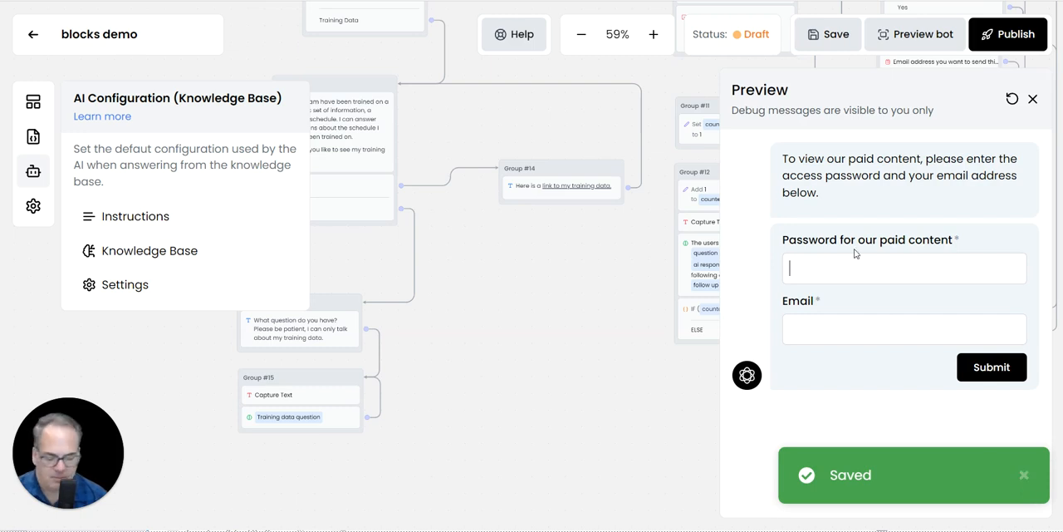
text(12)
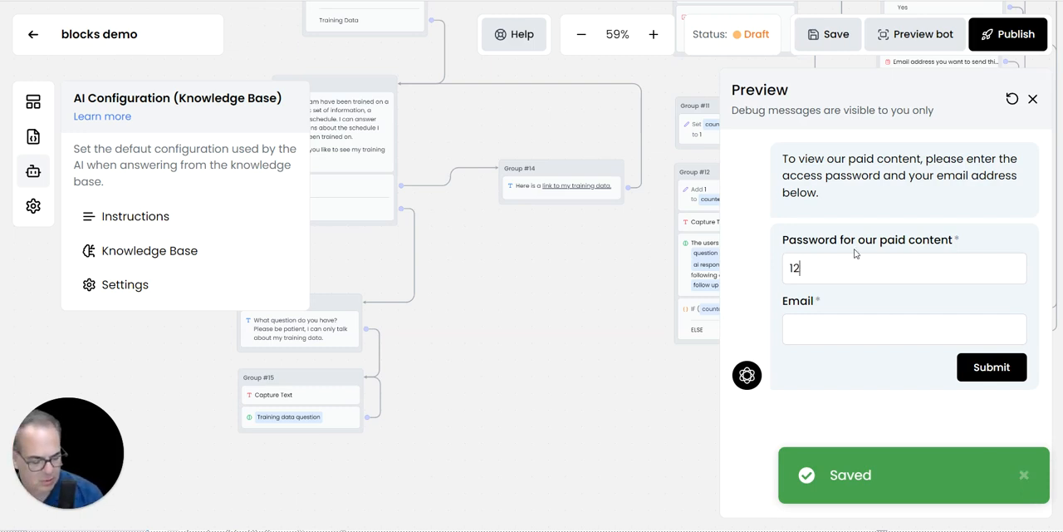
text(34)
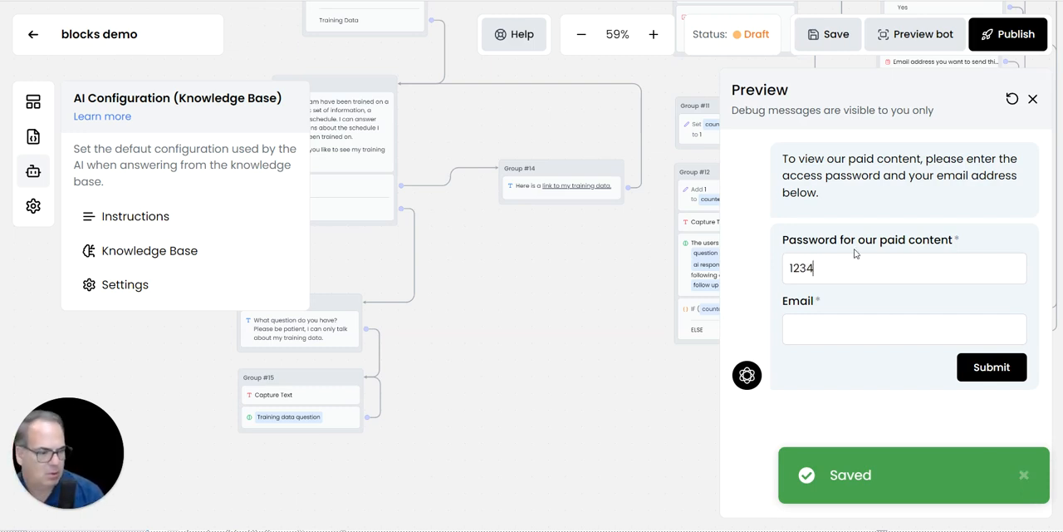
click(825, 331)
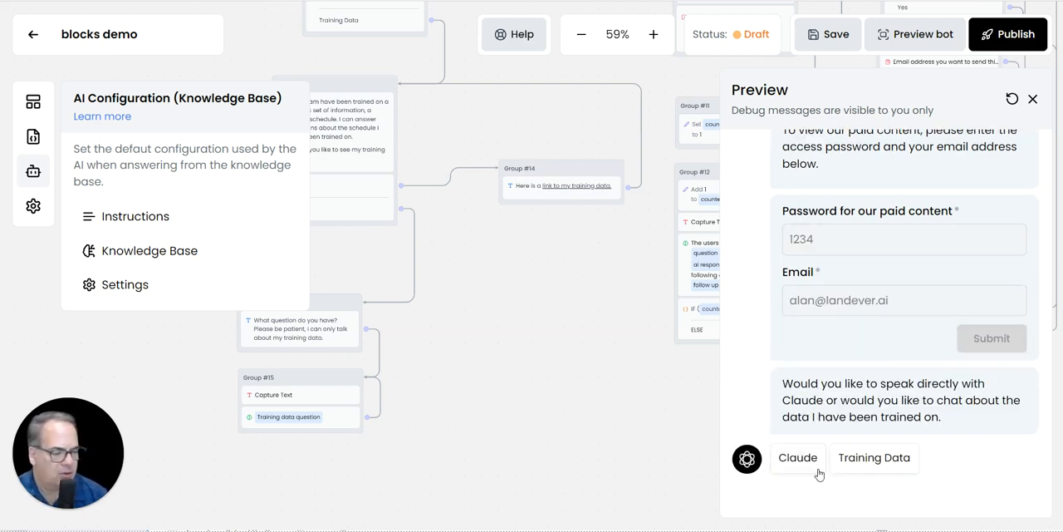
Step: In the Training Data chat, decline viewing the data and ask when the gym is available for the mayor's 3-hour town council meeting without gym classes
click(862, 462)
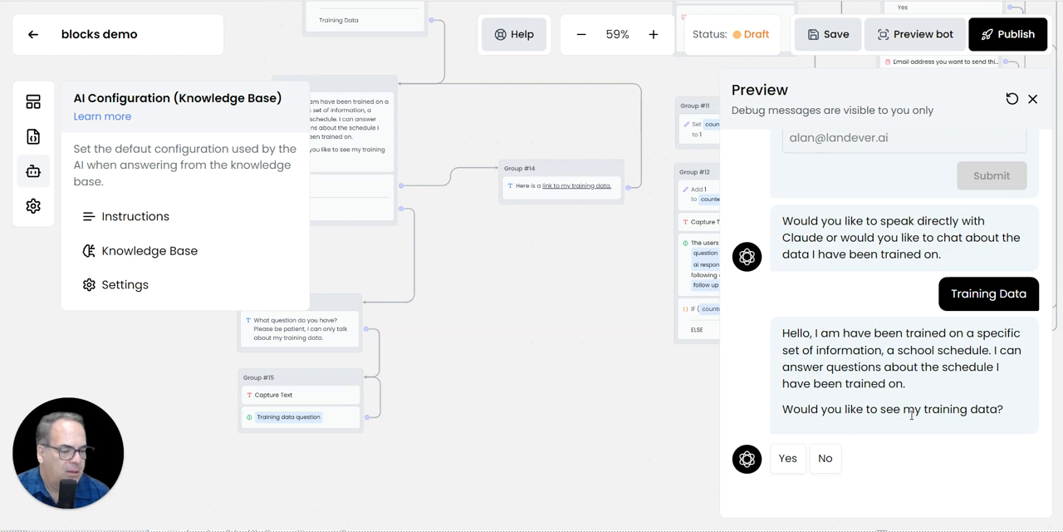
click(825, 459)
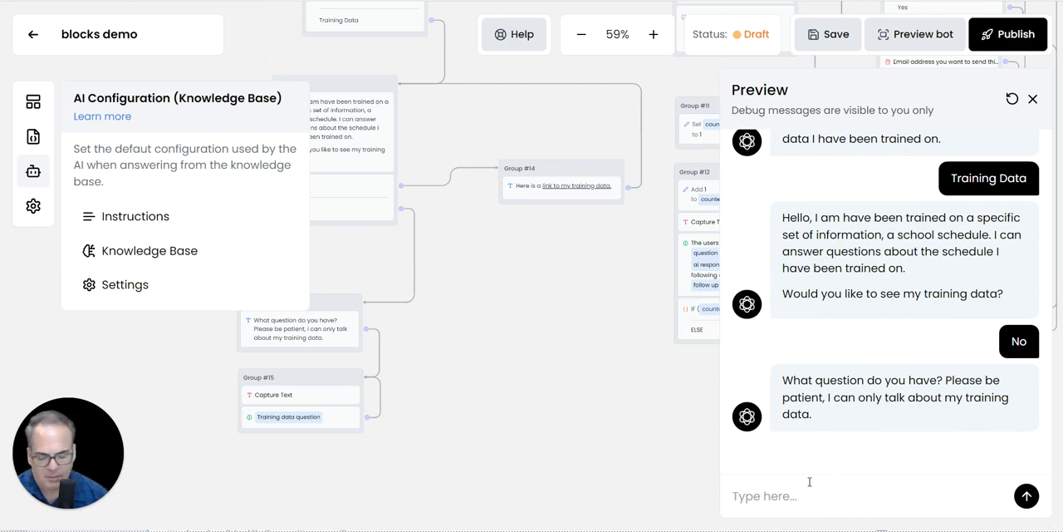
key(ctrl+v)
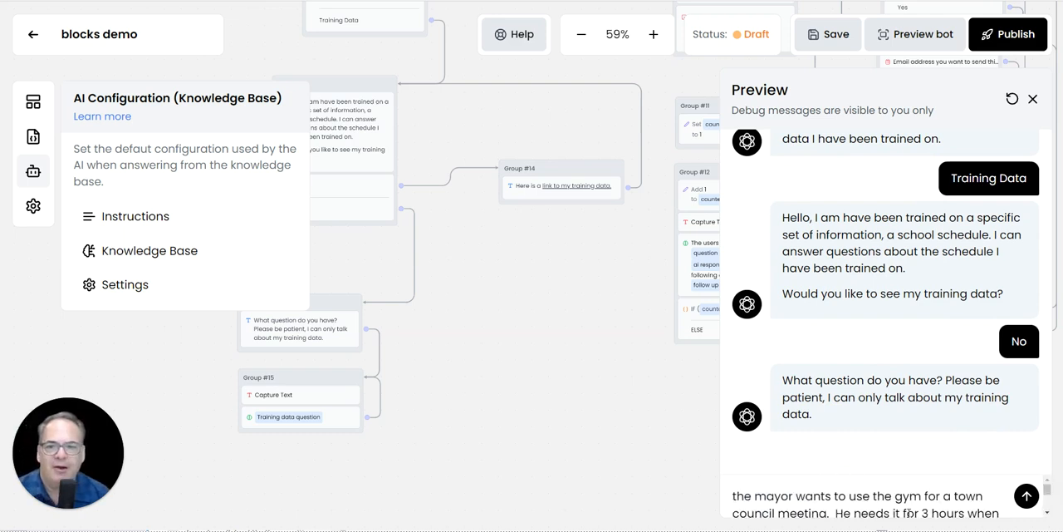
scroll(908, 513, down, 1)
scroll(909, 514, up, 1)
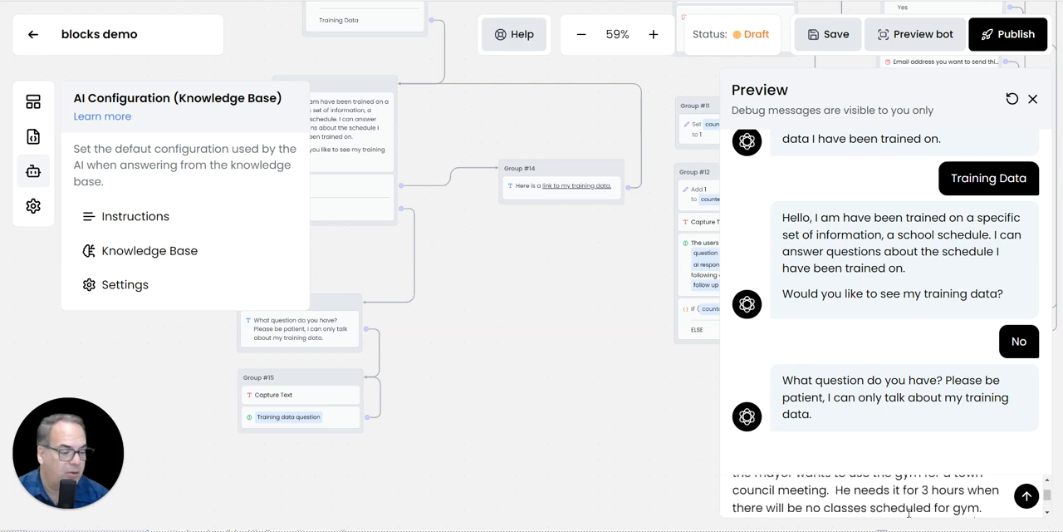
scroll(909, 514, down, 1)
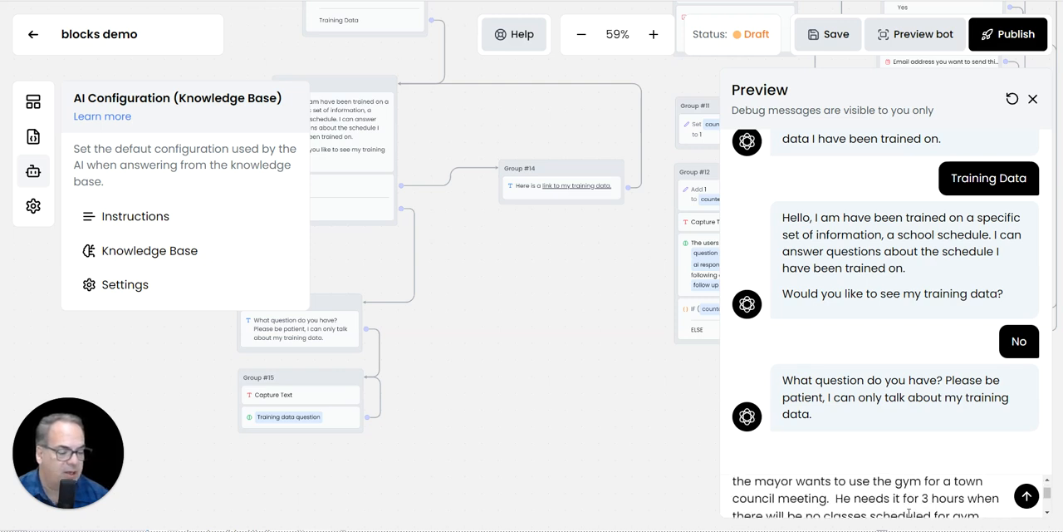
scroll(909, 513, up, 1)
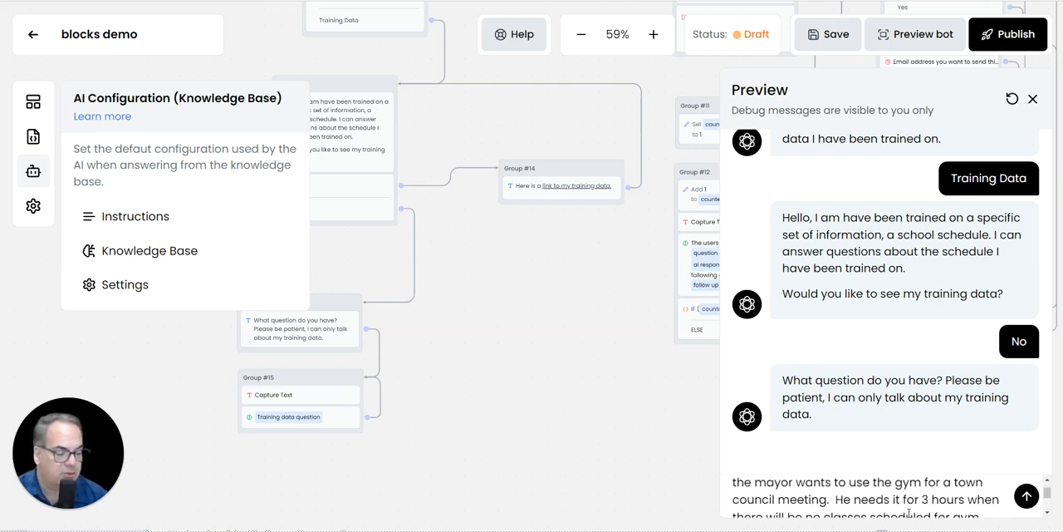
scroll(909, 514, down, 2)
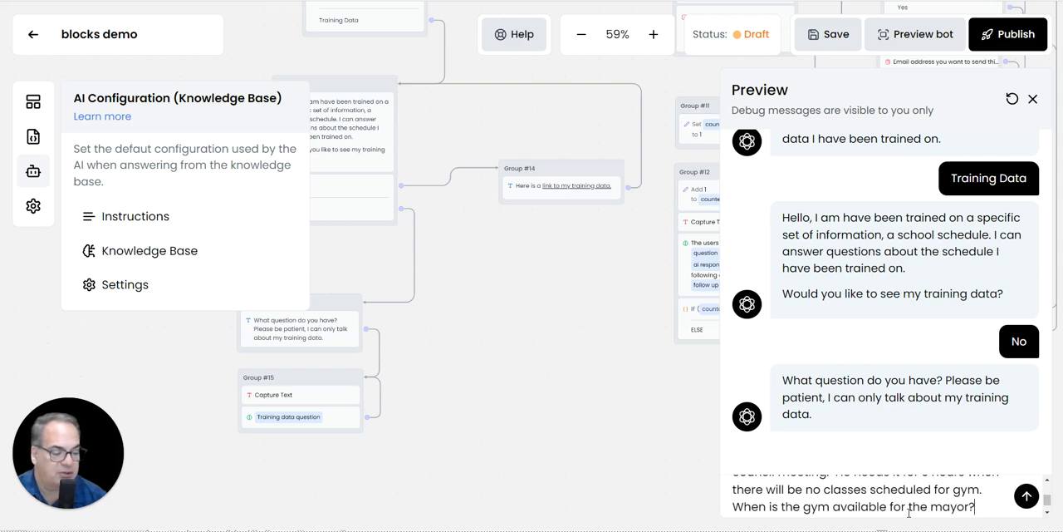
scroll(909, 514, down, 1)
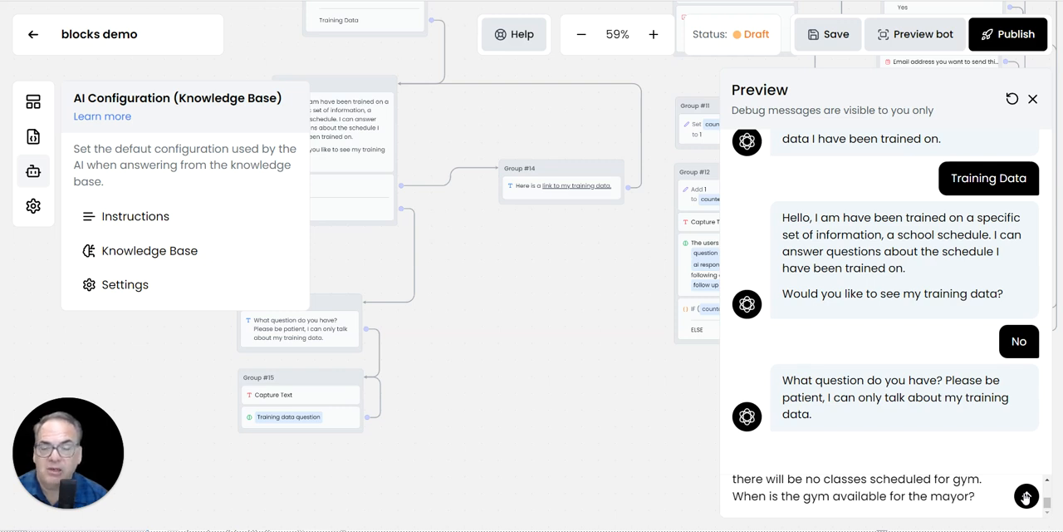
click(1026, 497)
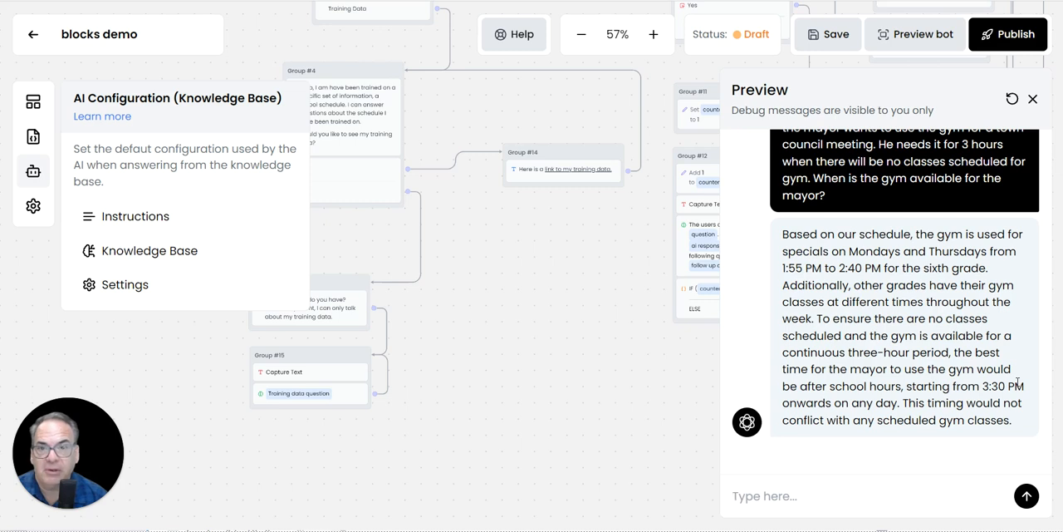
scroll(1018, 382, up, 3)
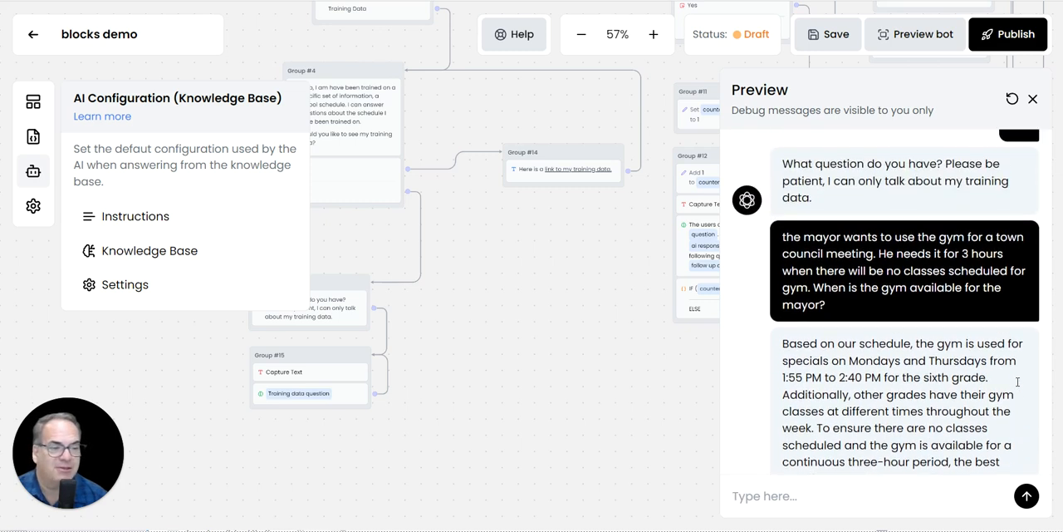